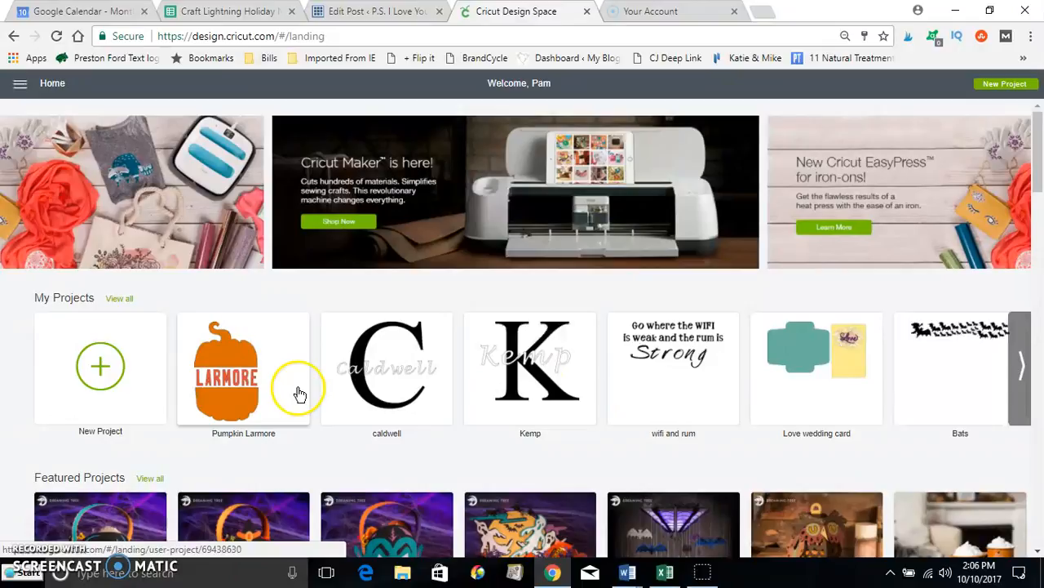
Step: Start a new project, saving the unsaved one on the canvas, and add a text object reading "C"
{"action": "left_click", "coordinate": [93, 375]}
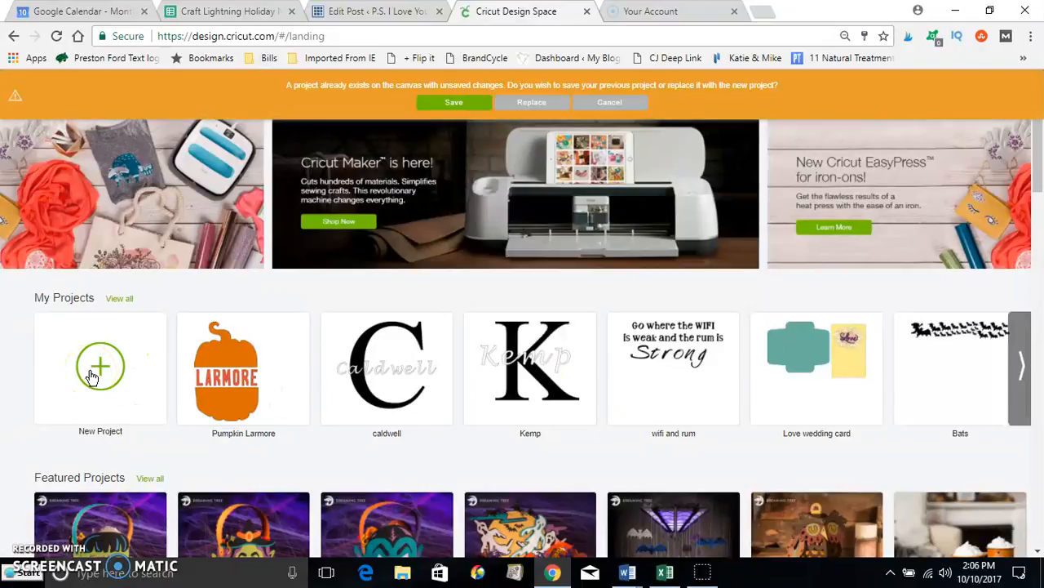
{"action": "left_click", "coordinate": [478, 106]}
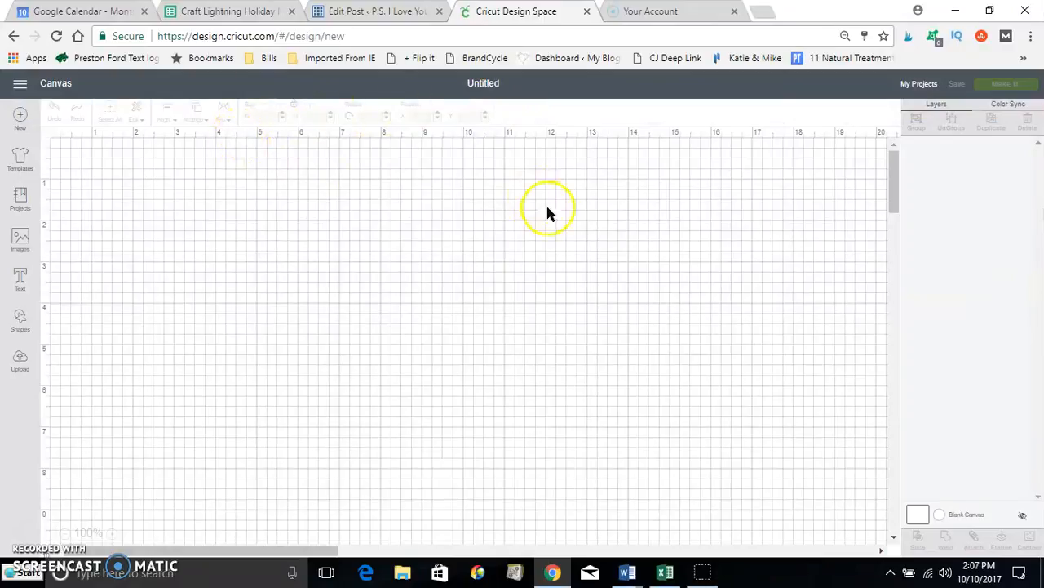
{"action": "left_click", "coordinate": [20, 282]}
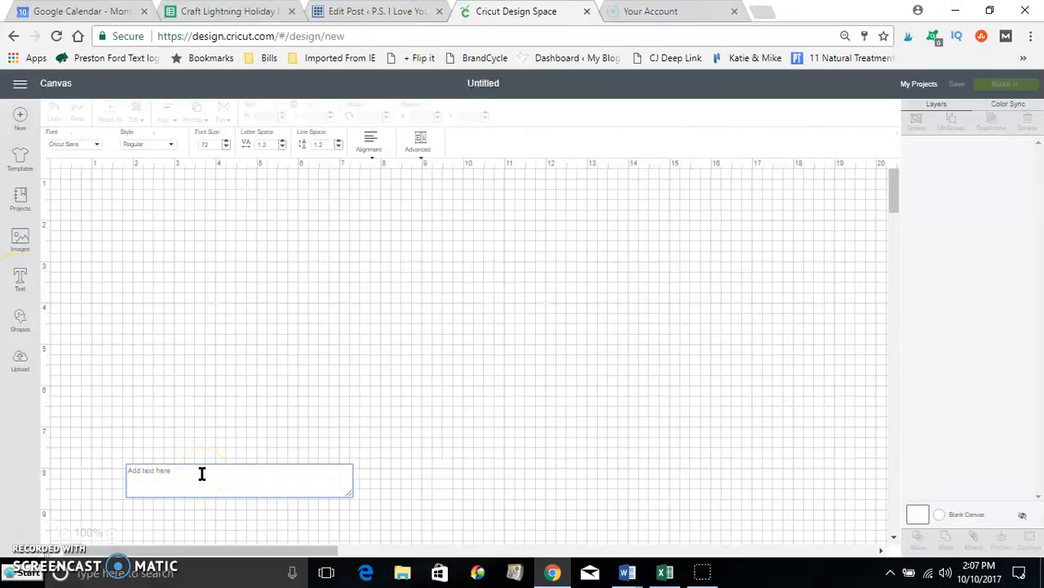
{"action": "type", "text": "C"}
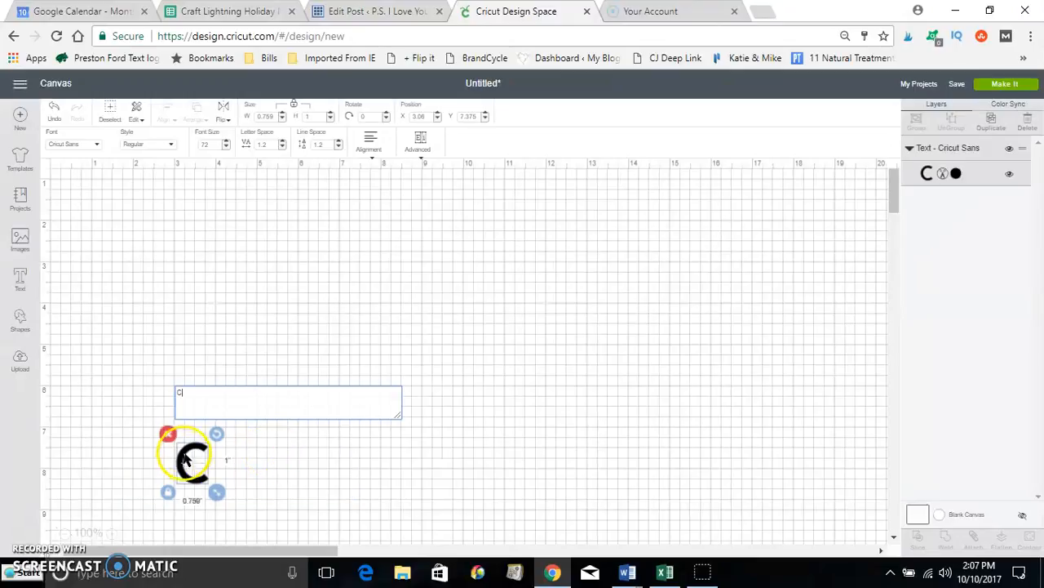
{"action": "left_click", "coordinate": [267, 458]}
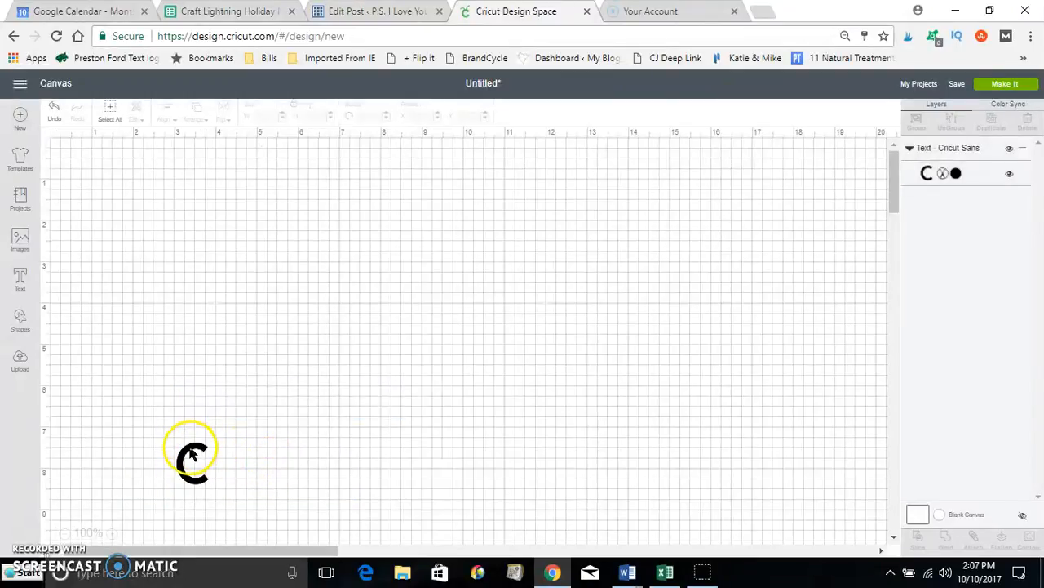
Step: Move the C to the upper part of the canvas and set its font to Times New Roman
{"action": "left_click", "coordinate": [191, 456]}
{"action": "left_click_drag", "start_coordinate": [192, 455], "coordinate": [199, 243]}
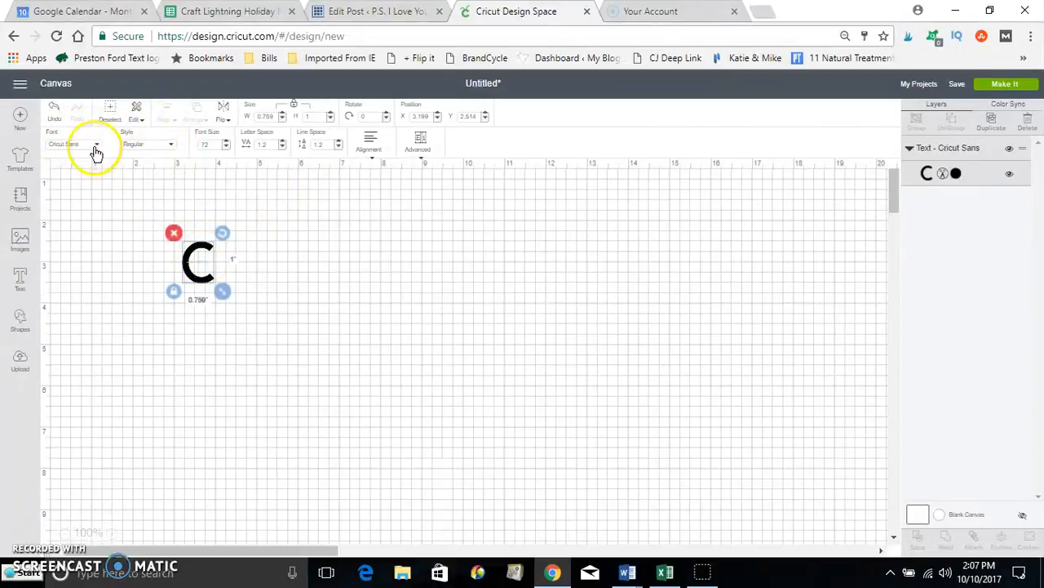
{"action": "left_click", "coordinate": [99, 153]}
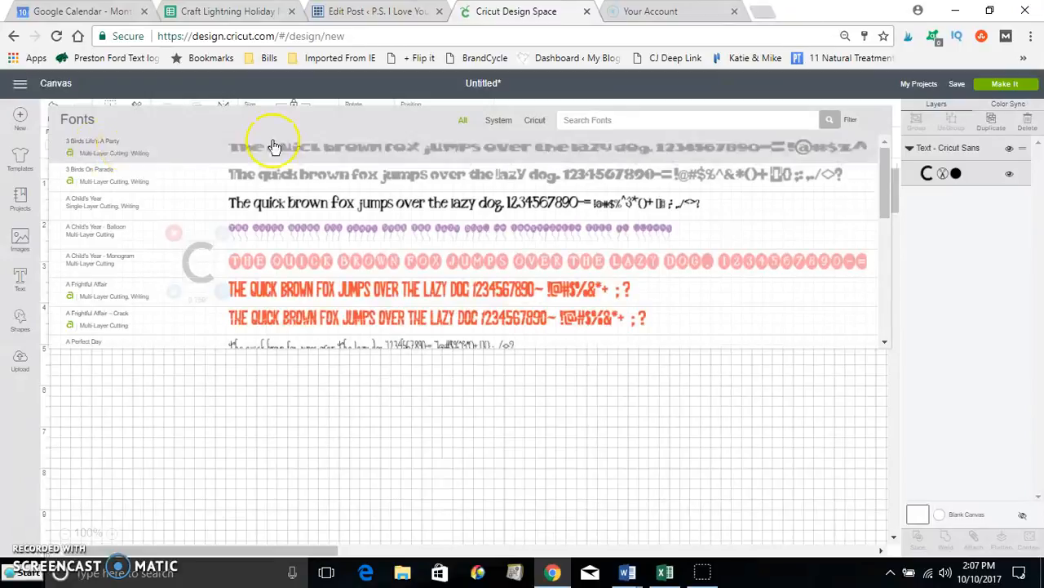
{"action": "left_click", "coordinate": [631, 120]}
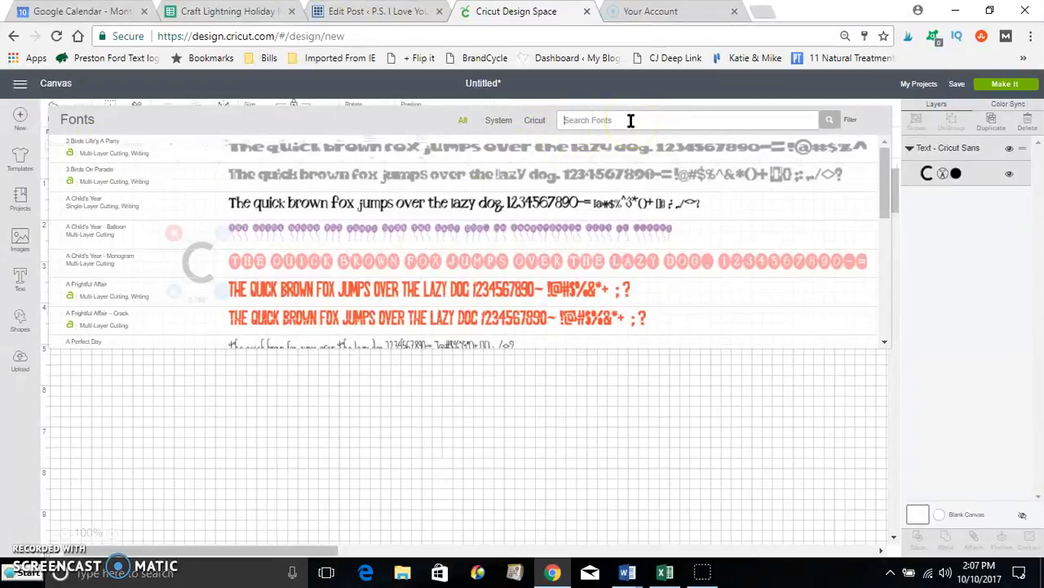
{"action": "type", "text": "Times"}
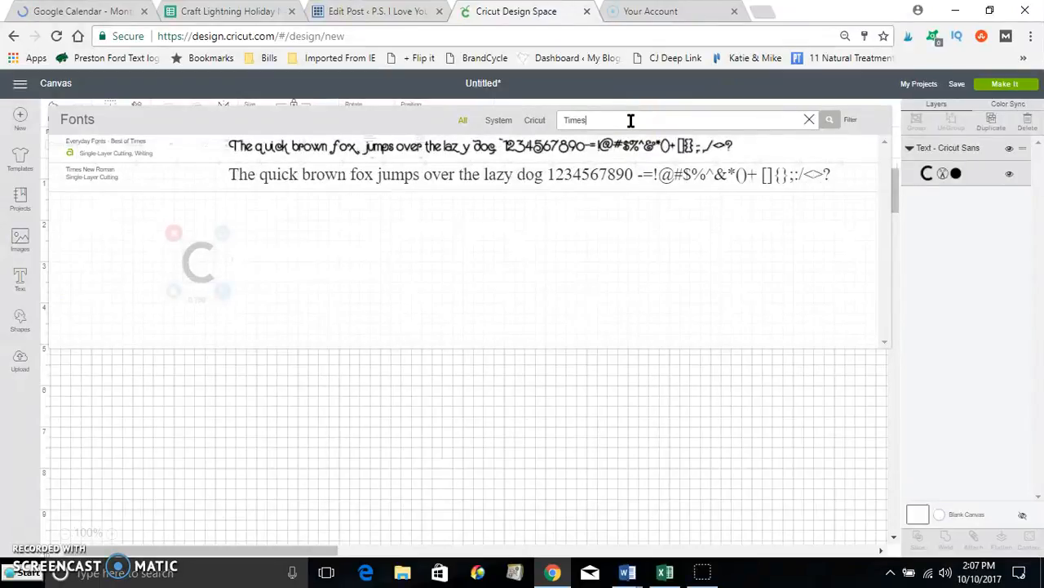
{"action": "left_click", "coordinate": [402, 175]}
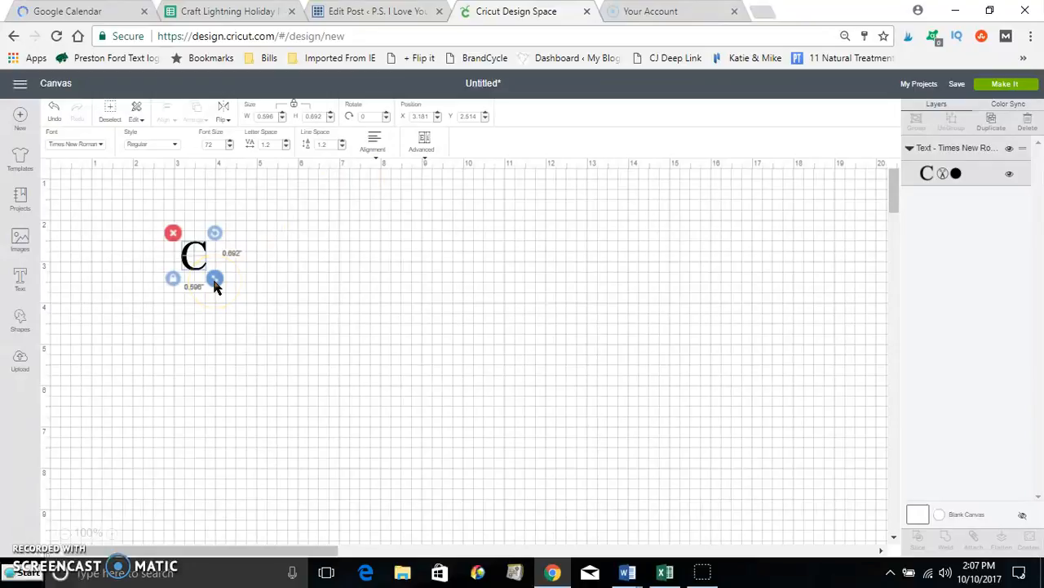
Step: Enlarge the C to about 4.4 x 5.1 inches and position it near the canvas's upper left area
{"action": "left_click_drag", "start_coordinate": [215, 281], "coordinate": [298, 387]}
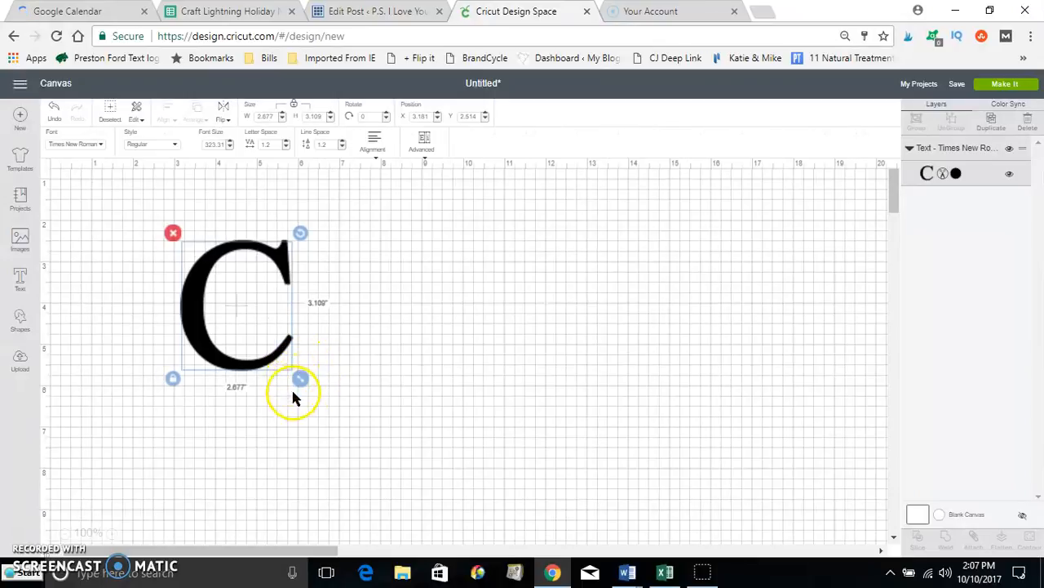
{"action": "left_click_drag", "start_coordinate": [303, 385], "coordinate": [363, 456]}
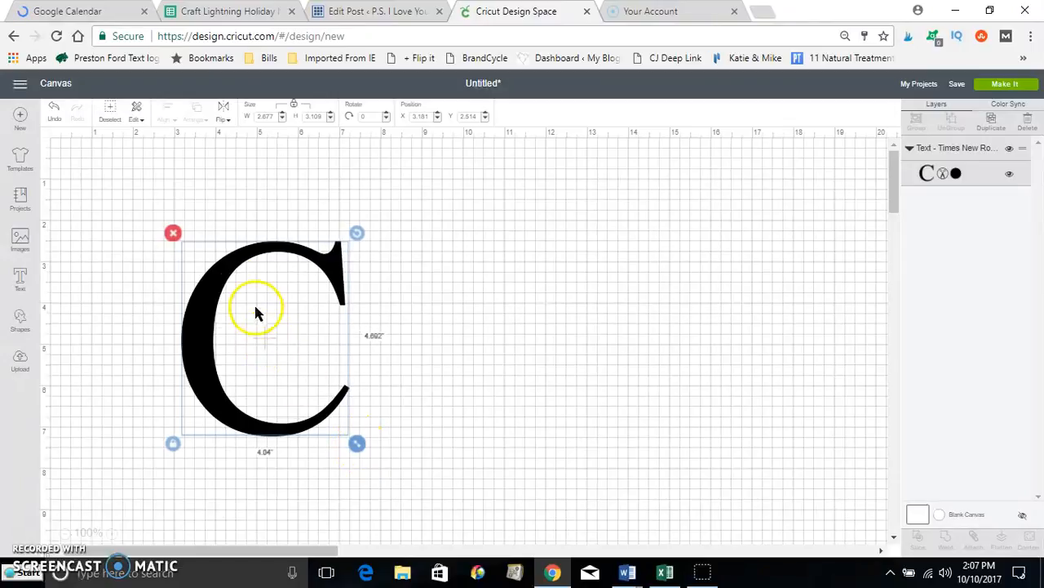
{"action": "left_click_drag", "start_coordinate": [240, 278], "coordinate": [216, 216]}
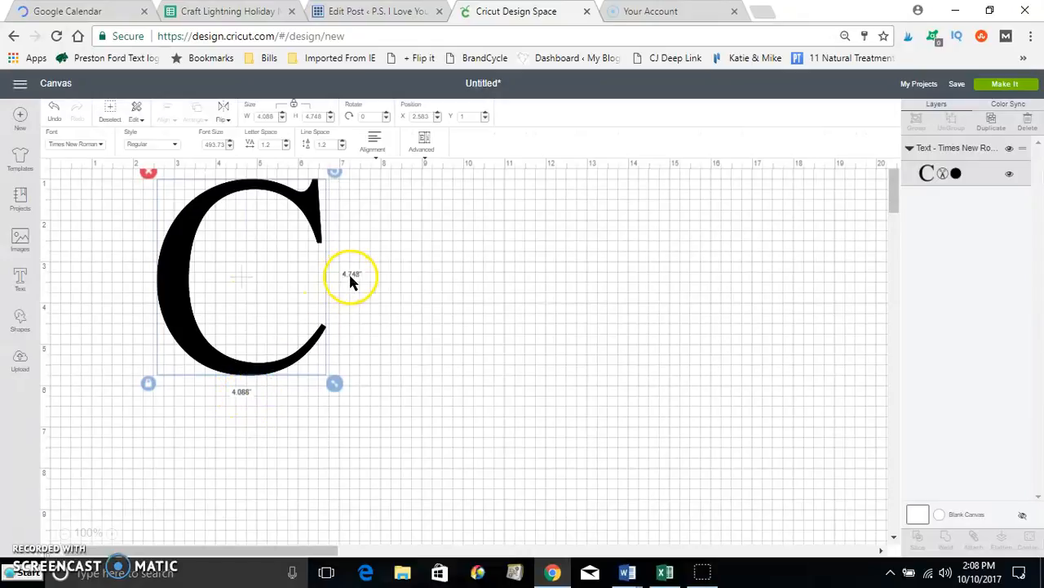
{"action": "mouse_move", "coordinate": [333, 390]}
{"action": "left_mouse_down"}
{"action": "mouse_move", "coordinate": [365, 434]}
{"action": "mouse_move", "coordinate": [329, 396]}
{"action": "left_mouse_up"}
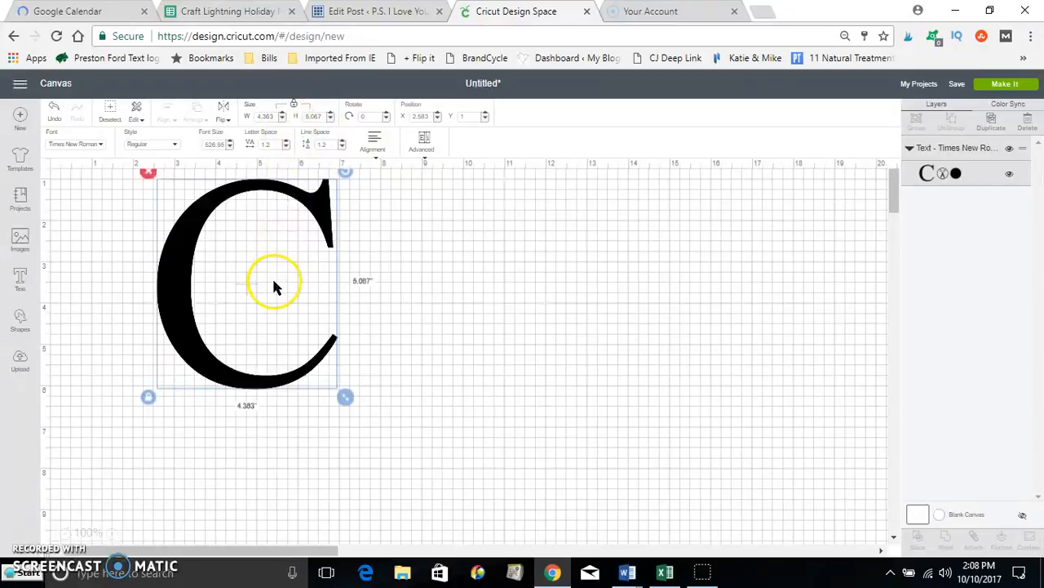
{"action": "left_click_drag", "start_coordinate": [272, 296], "coordinate": [273, 303]}
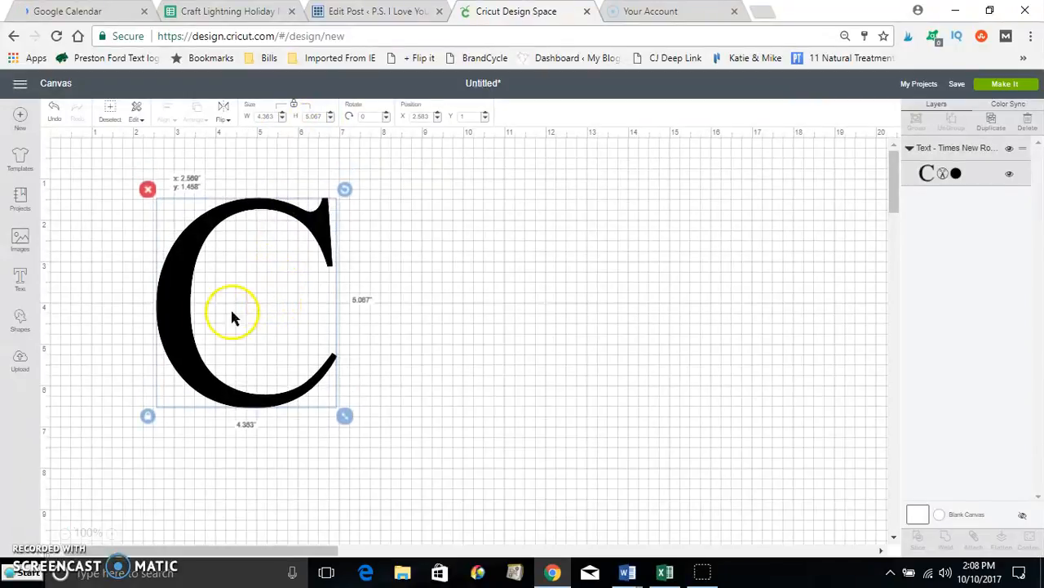
{"action": "left_click", "coordinate": [93, 349]}
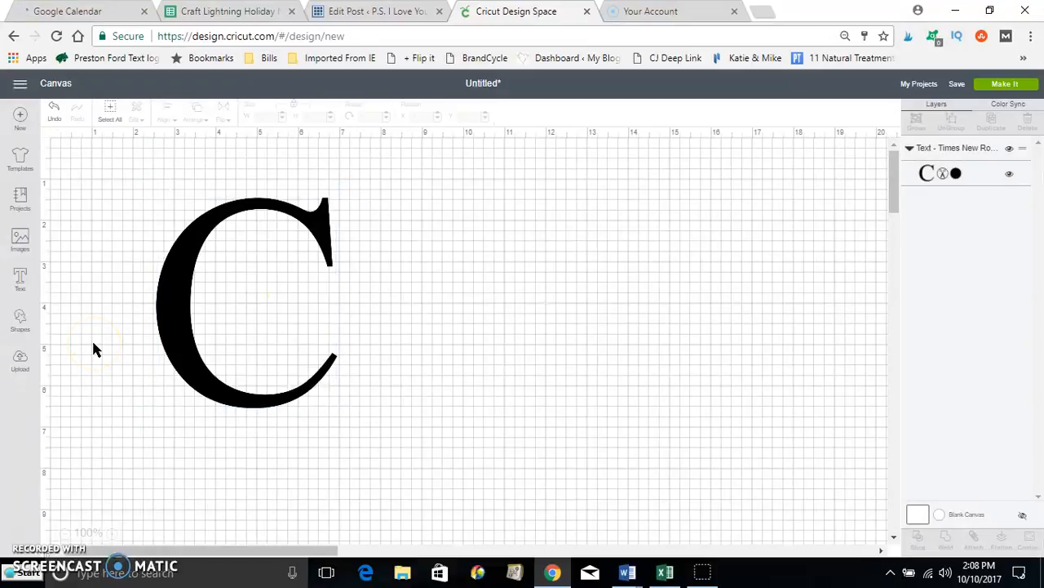
Step: Add a second text object below the large C containing the family name
{"action": "left_click", "coordinate": [21, 280]}
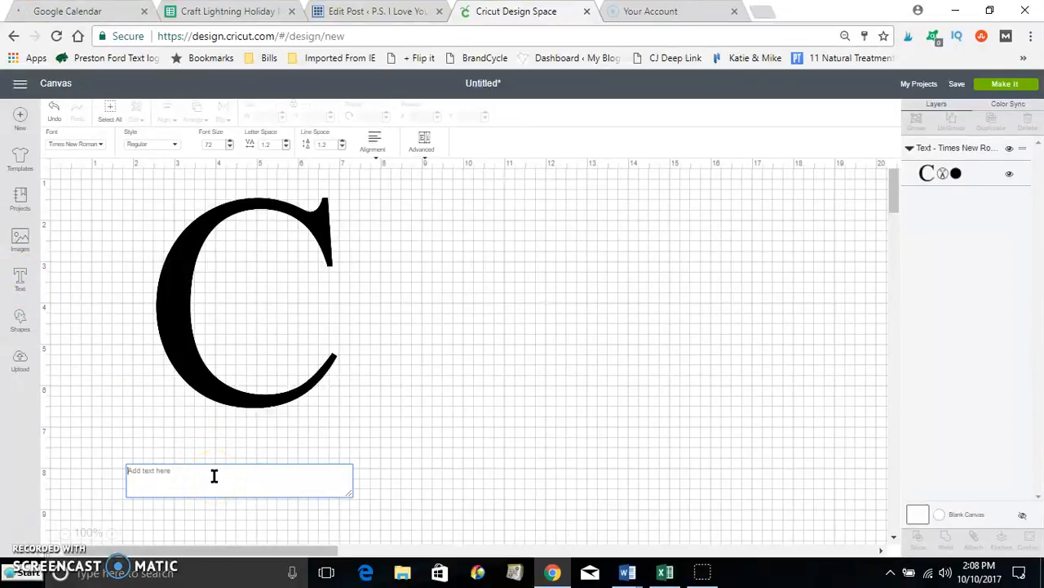
{"action": "type", "text": "cale"}
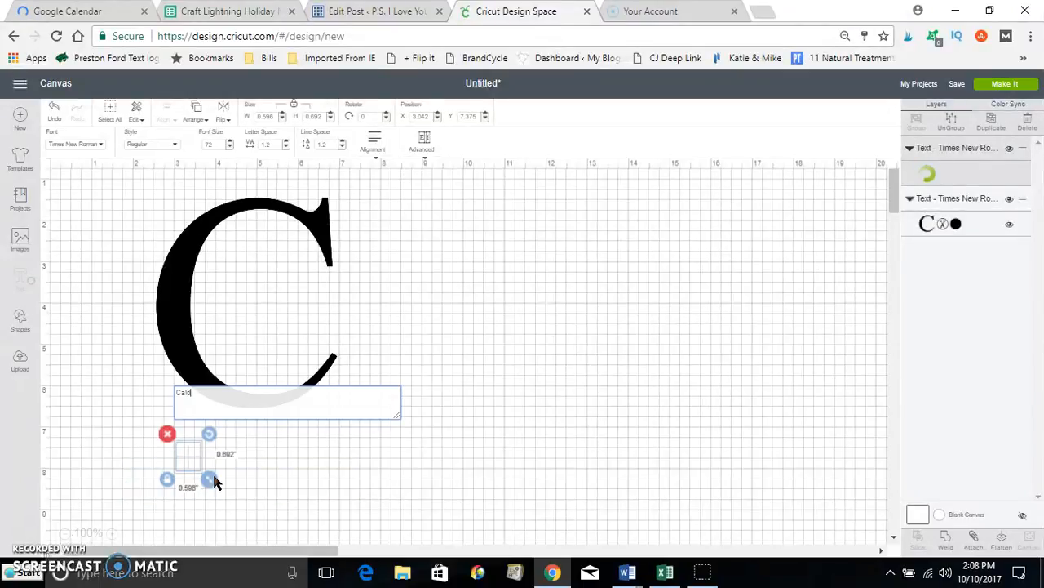
{"action": "type", "text": "well"}
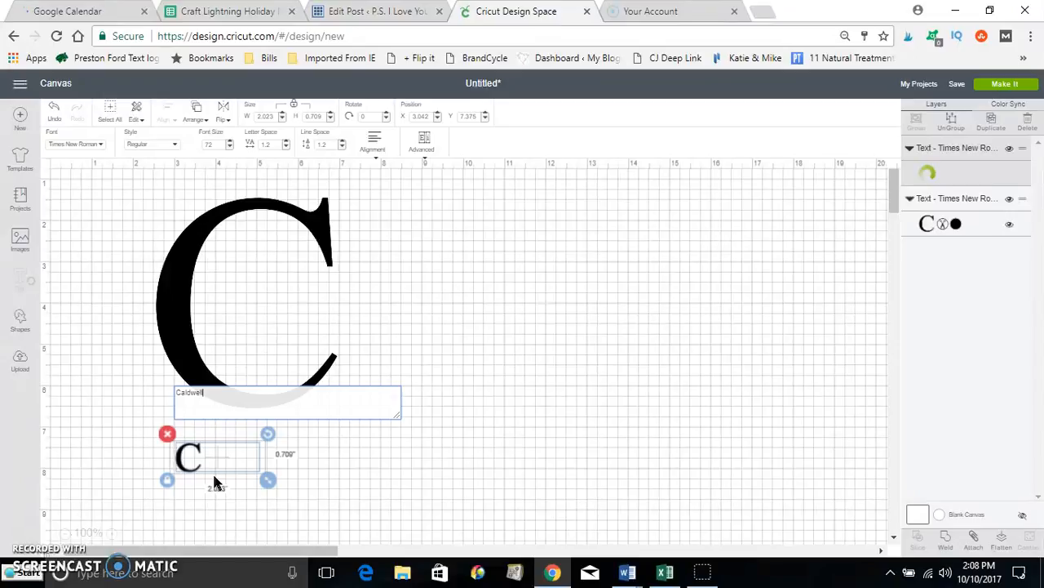
{"action": "left_click", "coordinate": [272, 454]}
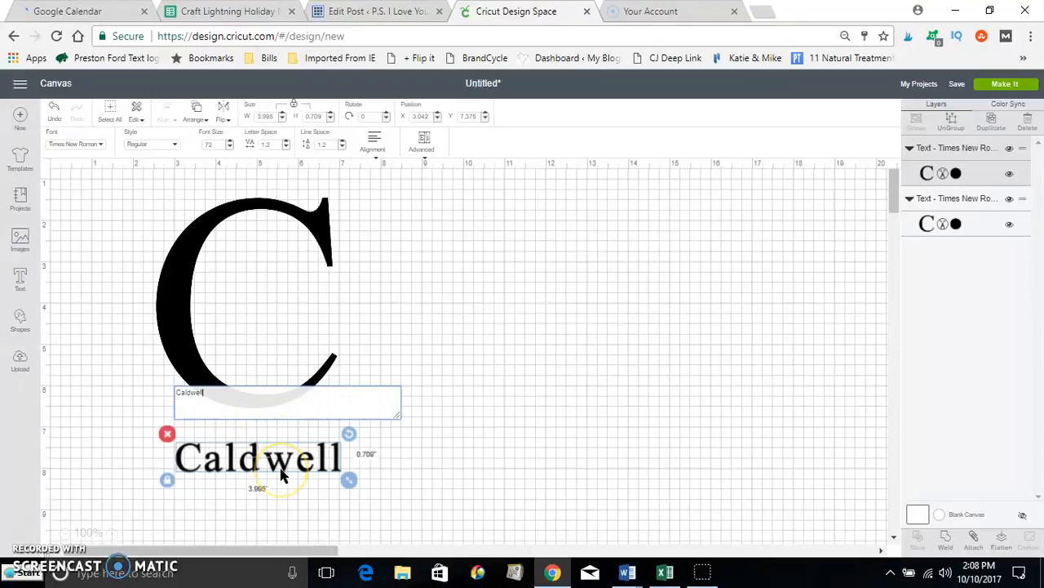
Step: Set the family name's font to Lucida Handwriting and place it across the middle of the large C
{"action": "left_click", "coordinate": [104, 147]}
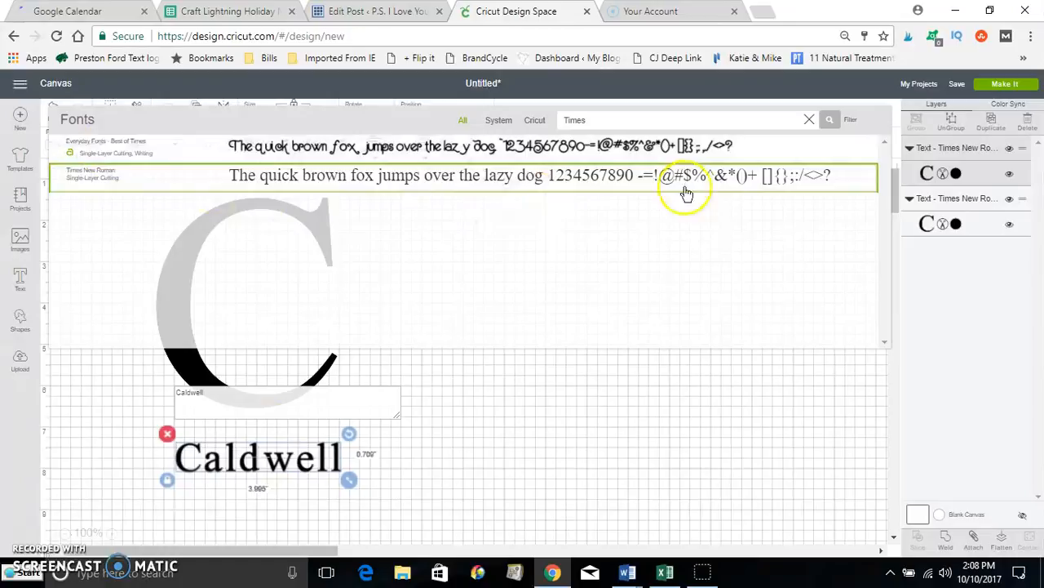
{"action": "left_click", "coordinate": [669, 122]}
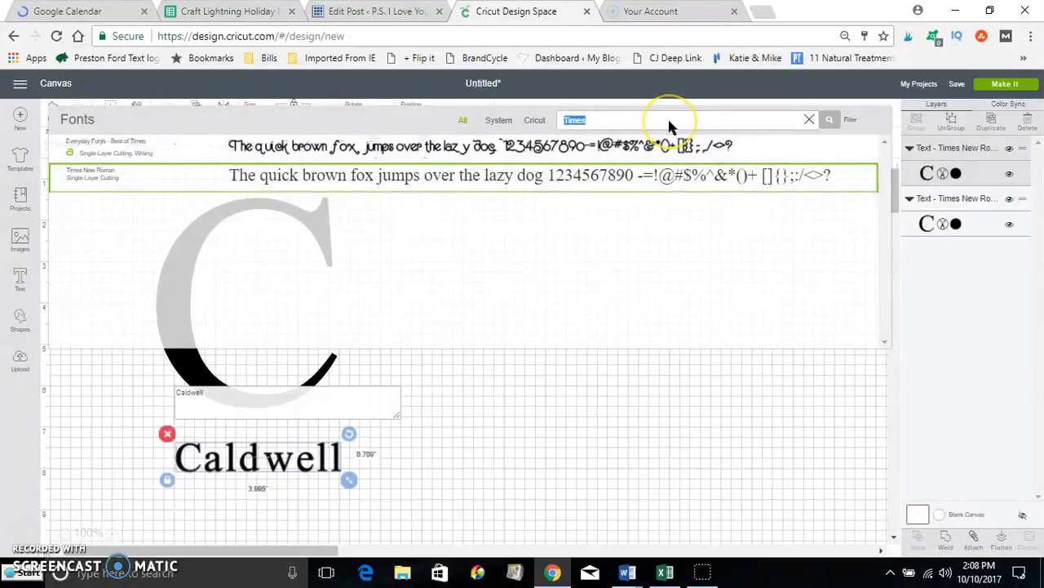
{"action": "type", "text": "lucida"}
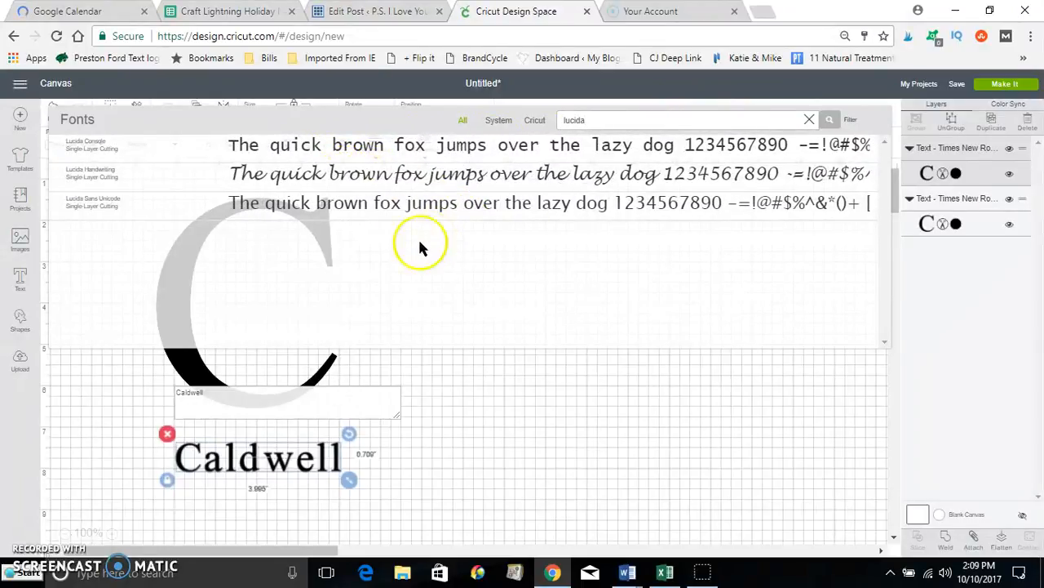
{"action": "left_click", "coordinate": [342, 174]}
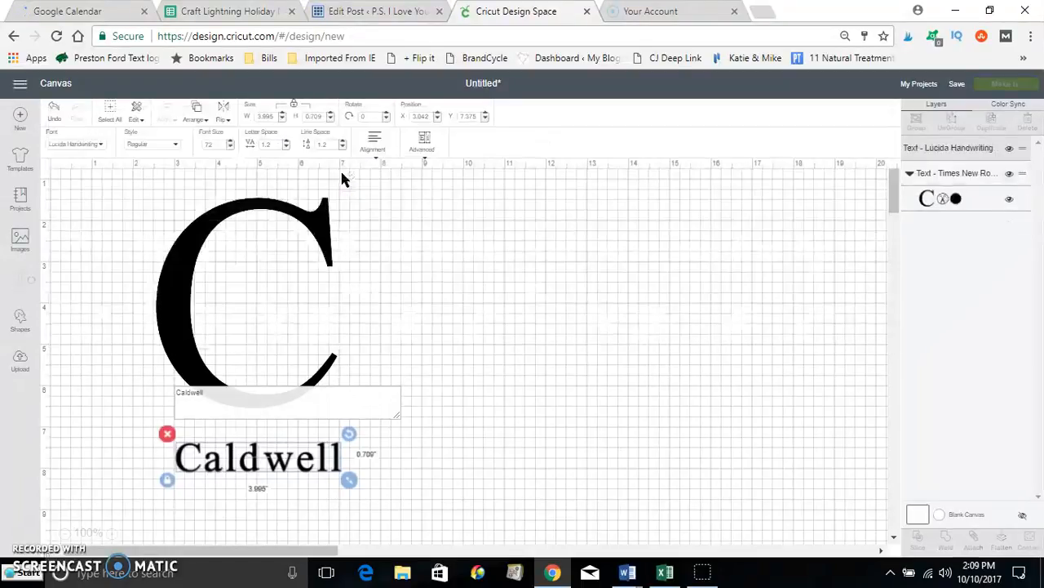
{"action": "left_click", "coordinate": [250, 449]}
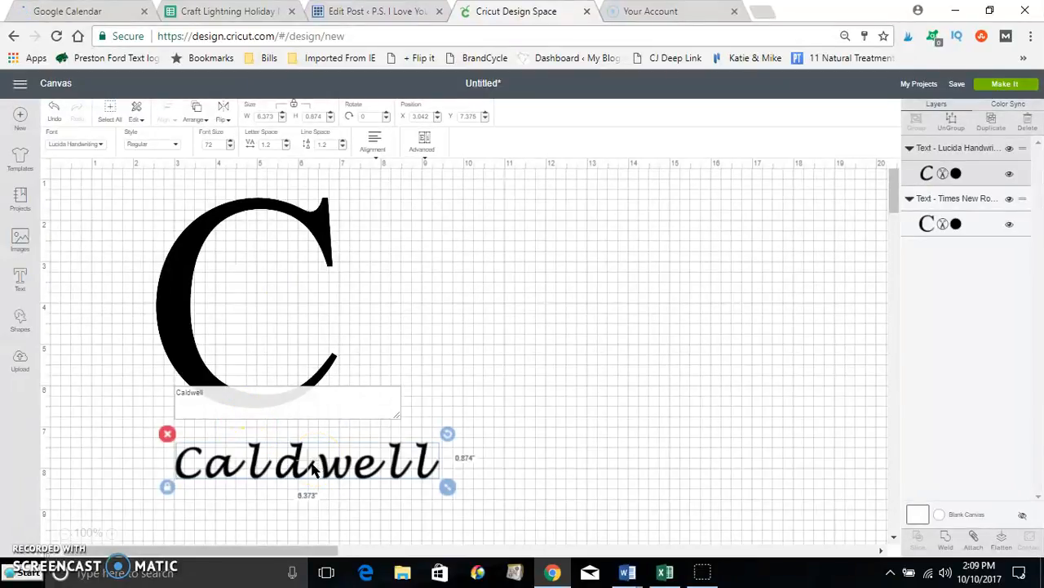
{"action": "left_click_drag", "start_coordinate": [312, 471], "coordinate": [238, 291]}
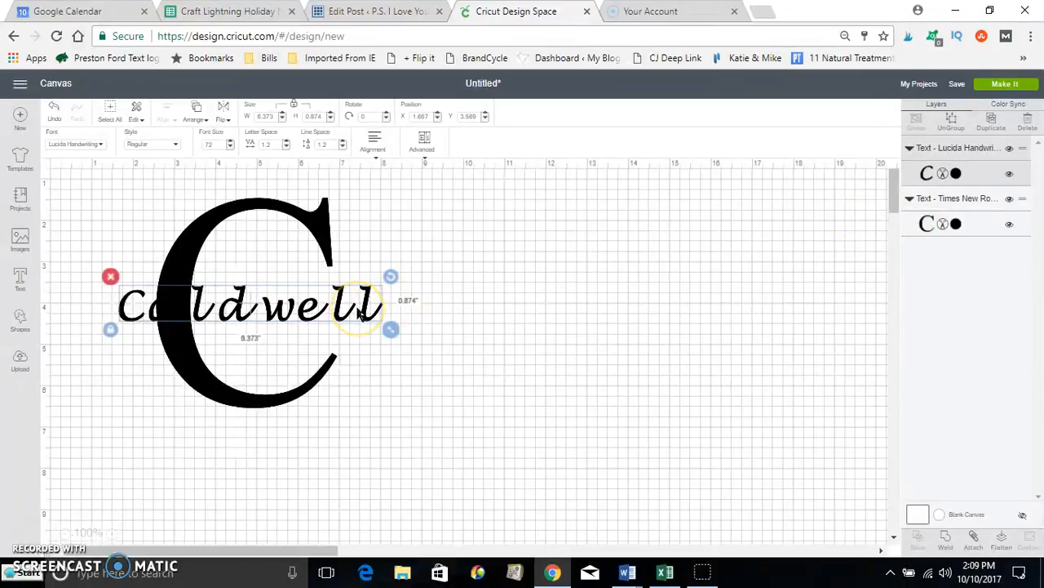
Step: Recolor the family name's layer white, trying red in between, and deselect it
{"action": "left_click", "coordinate": [956, 175]}
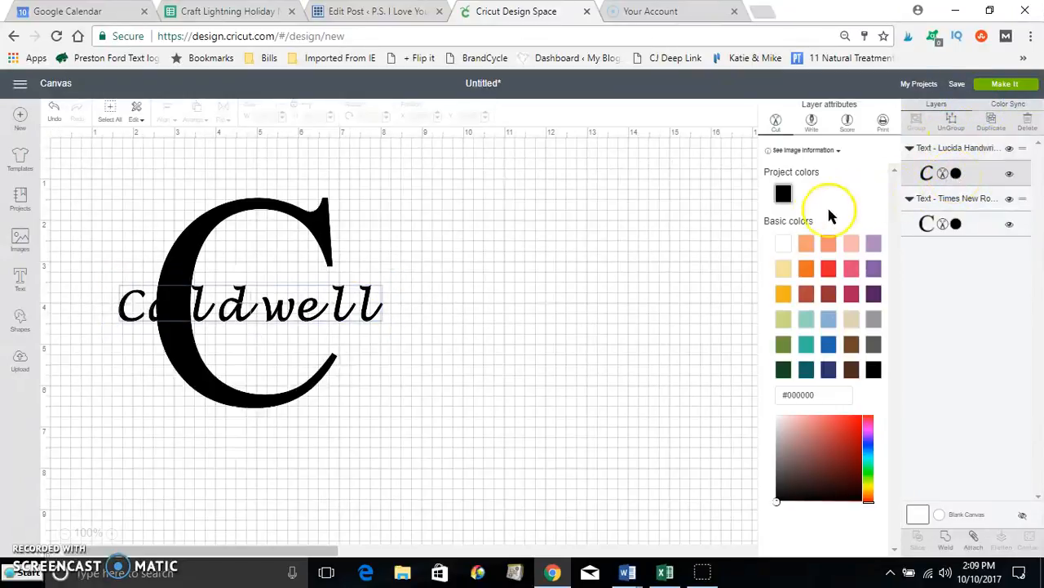
{"action": "left_click", "coordinate": [779, 251]}
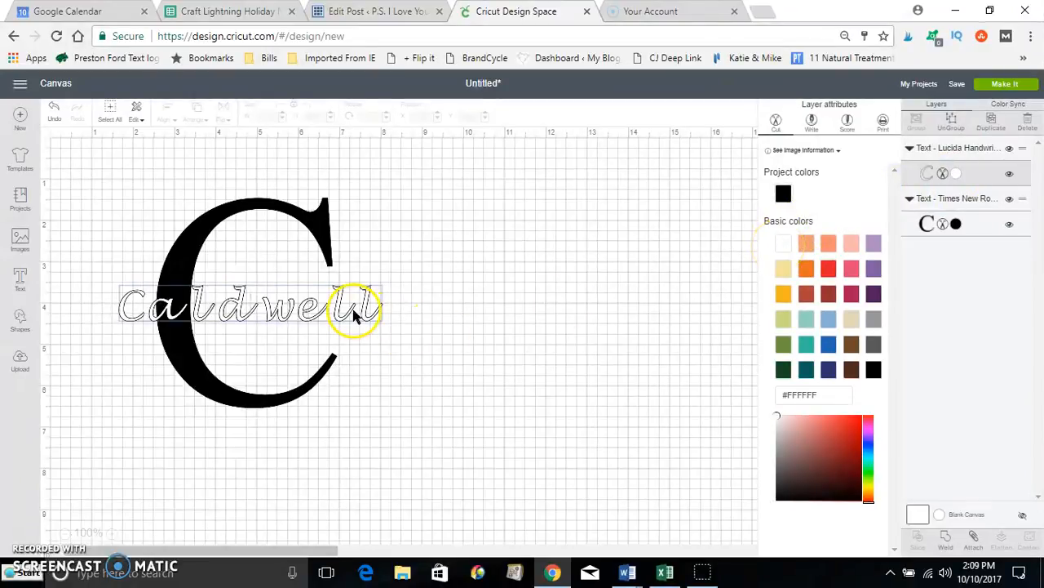
{"action": "left_click", "coordinate": [828, 277]}
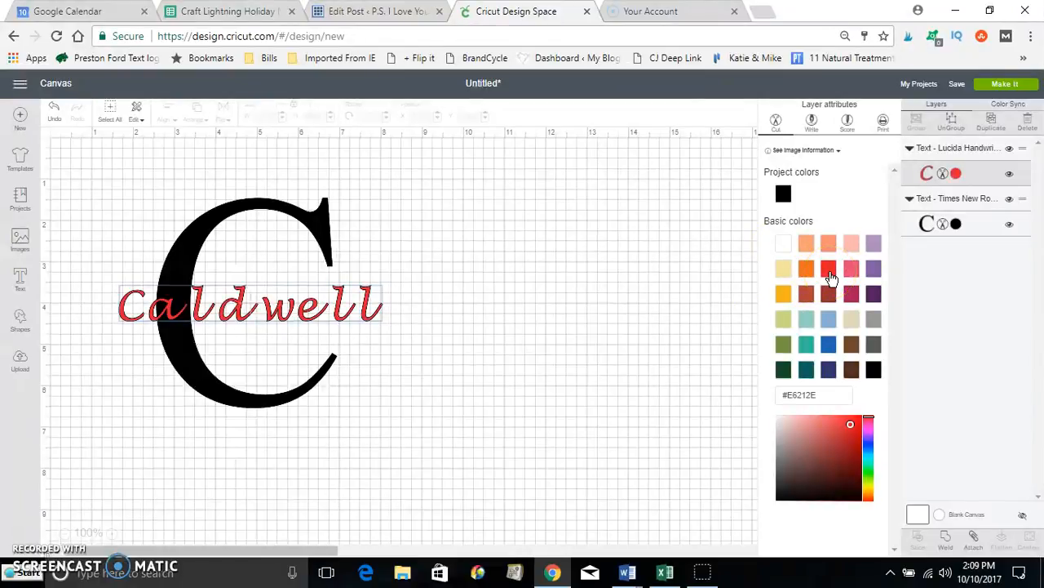
{"action": "left_click", "coordinate": [785, 250]}
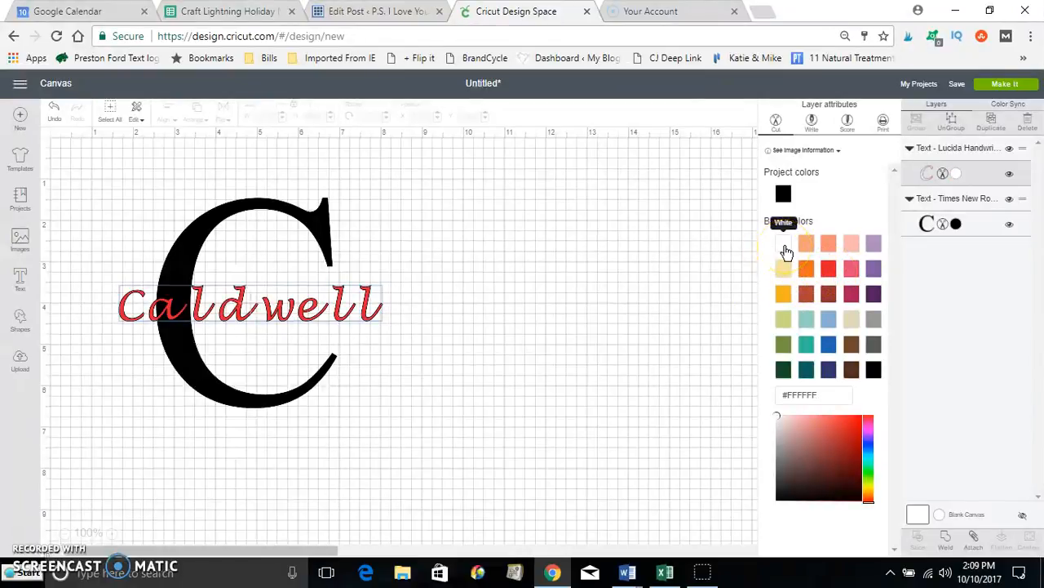
{"action": "left_click", "coordinate": [407, 313]}
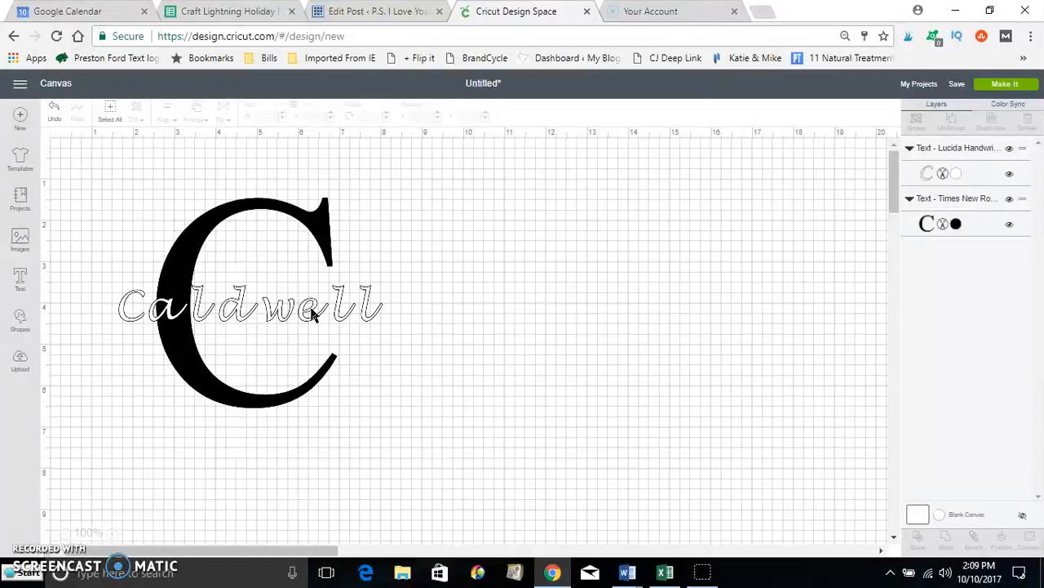
{"action": "left_click", "coordinate": [667, 239]}
Step: Preview the project's cut layout and inspect the separate mats for the large C and the family name
{"action": "left_click", "coordinate": [985, 86]}
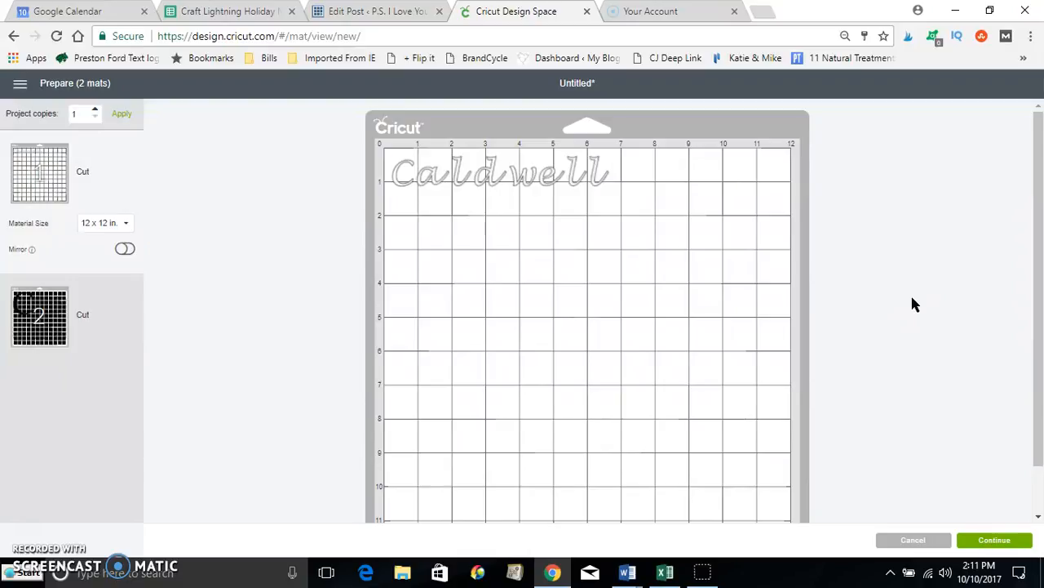
{"action": "left_click", "coordinate": [39, 320]}
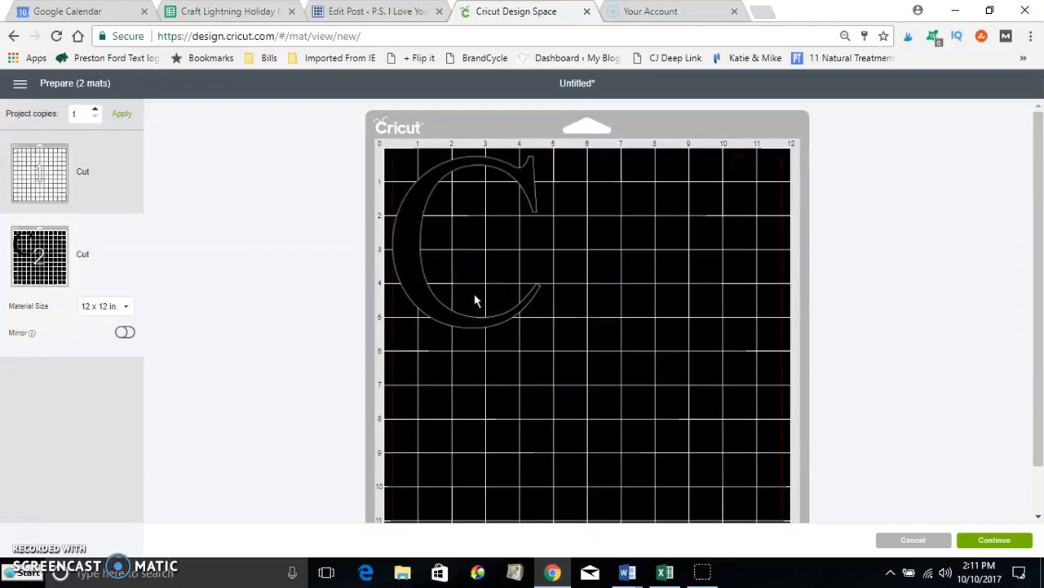
{"action": "left_click", "coordinate": [46, 186]}
{"action": "left_click", "coordinate": [205, 399]}
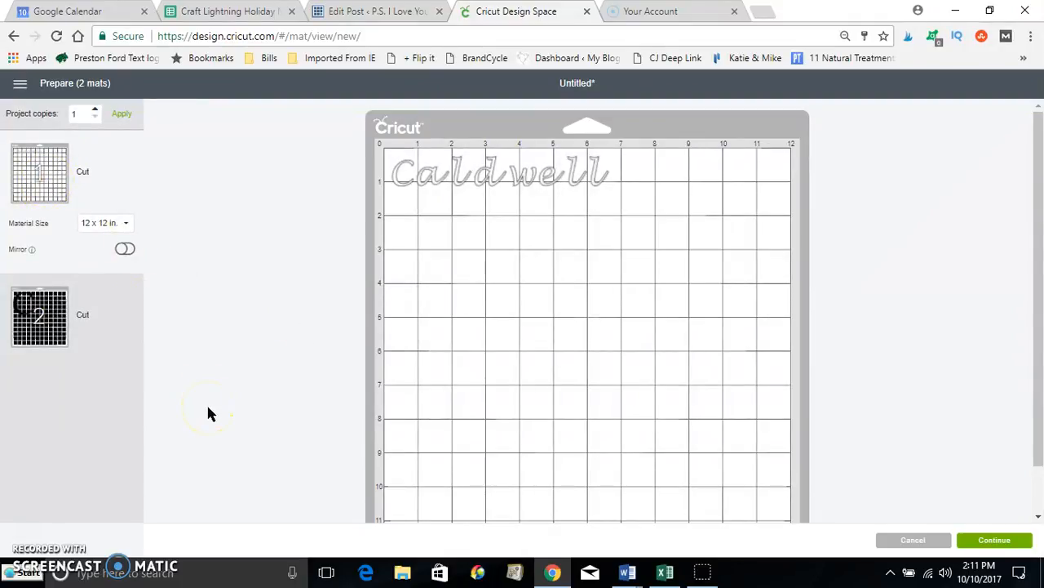